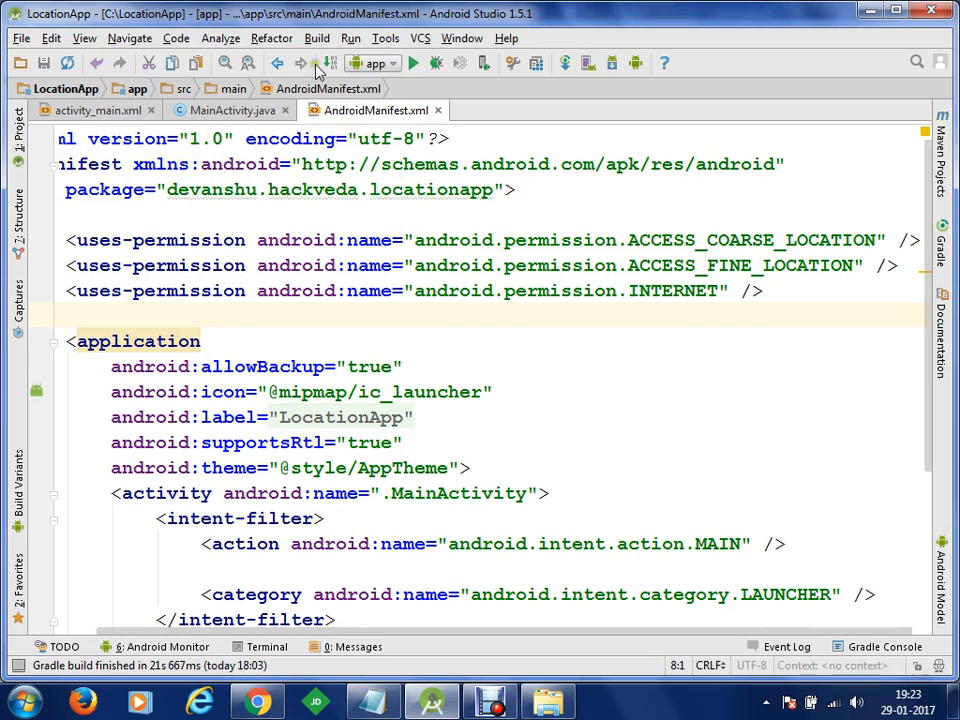
Choose Build > Generate Signed APK… to open LocationApp's signing wizard.
{"action": "left_click", "coordinate": [317, 40]}
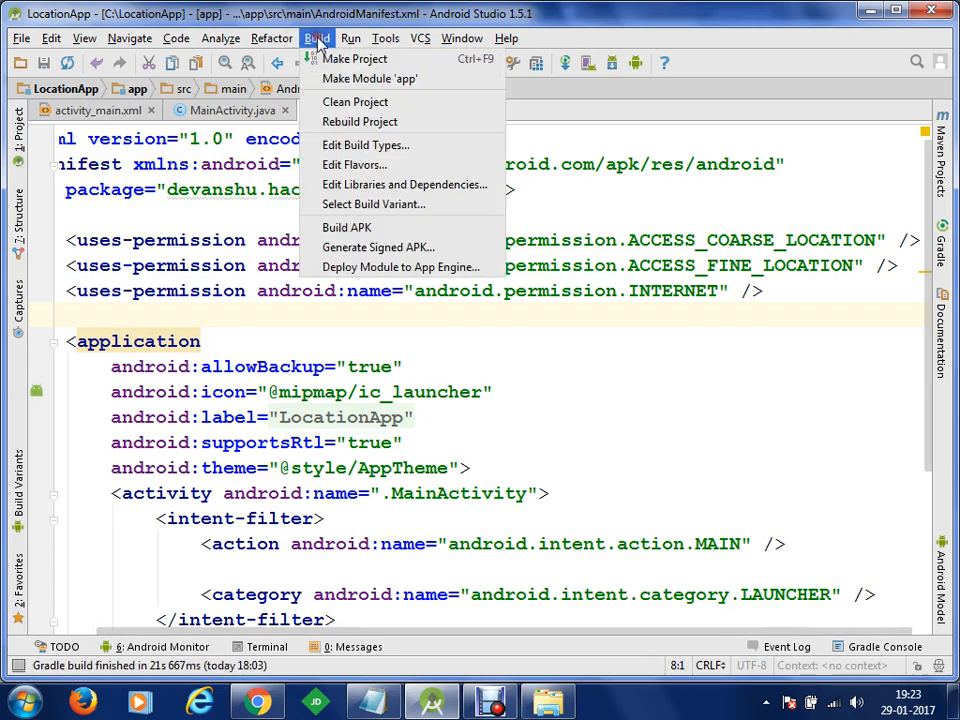
{"action": "left_click", "coordinate": [477, 251]}
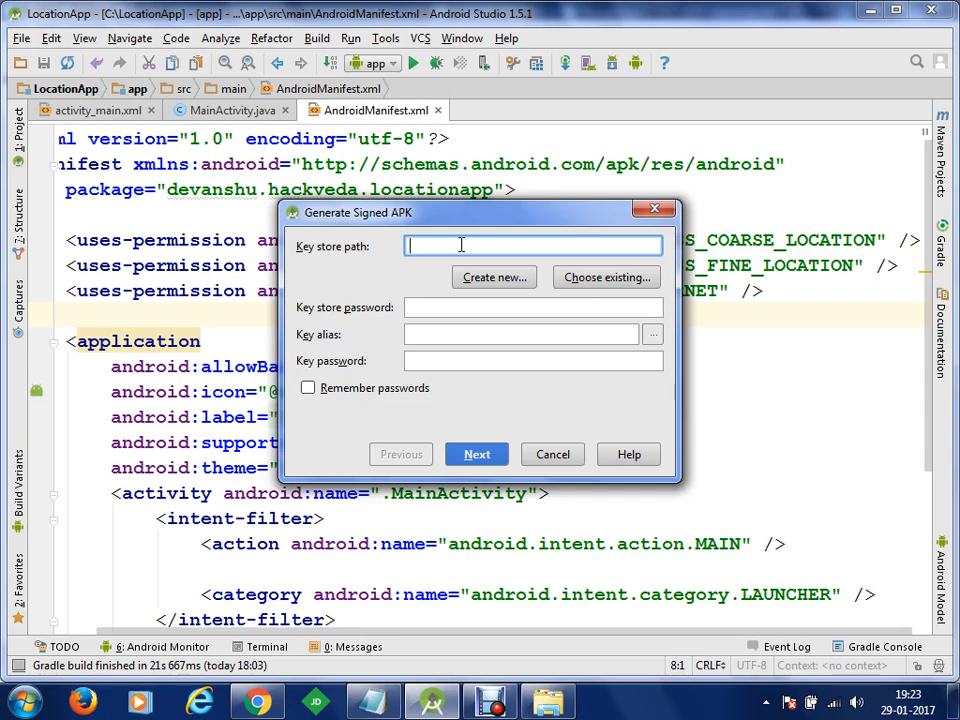
Create a new keystore and save its .jks file on the Desktop, entering its file name.
{"action": "left_click", "coordinate": [520, 285]}
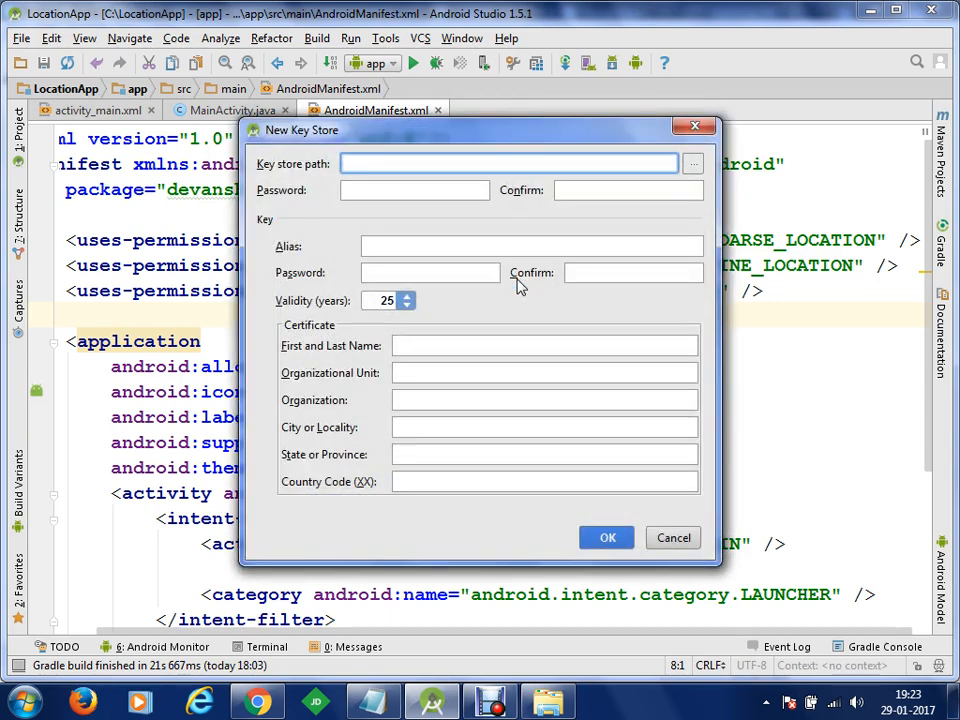
{"action": "left_click", "coordinate": [697, 166]}
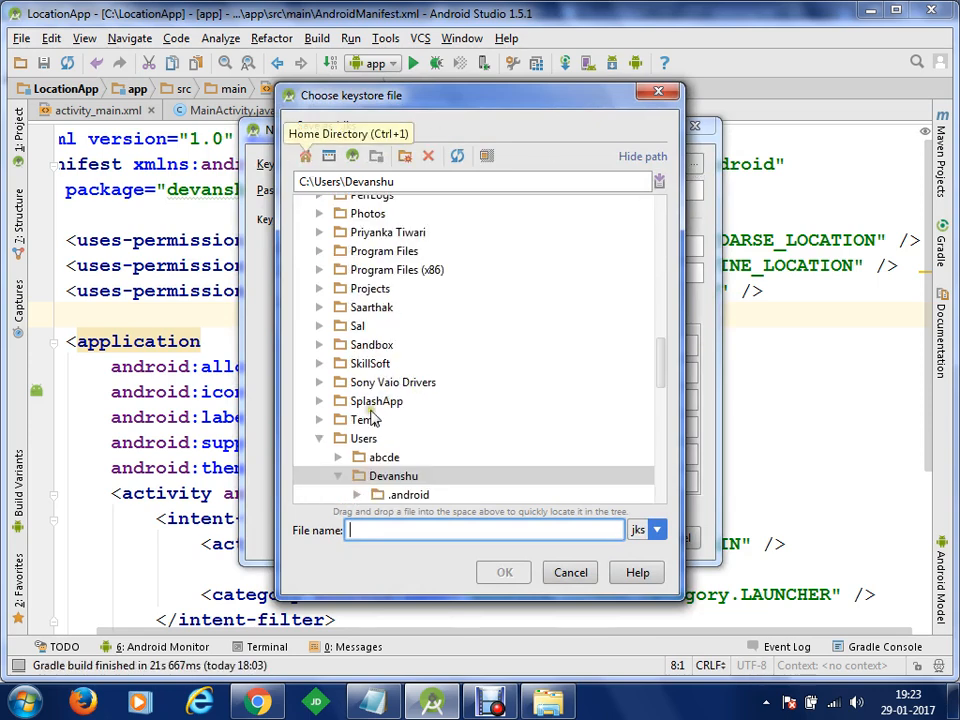
{"action": "left_click", "coordinate": [320, 438]}
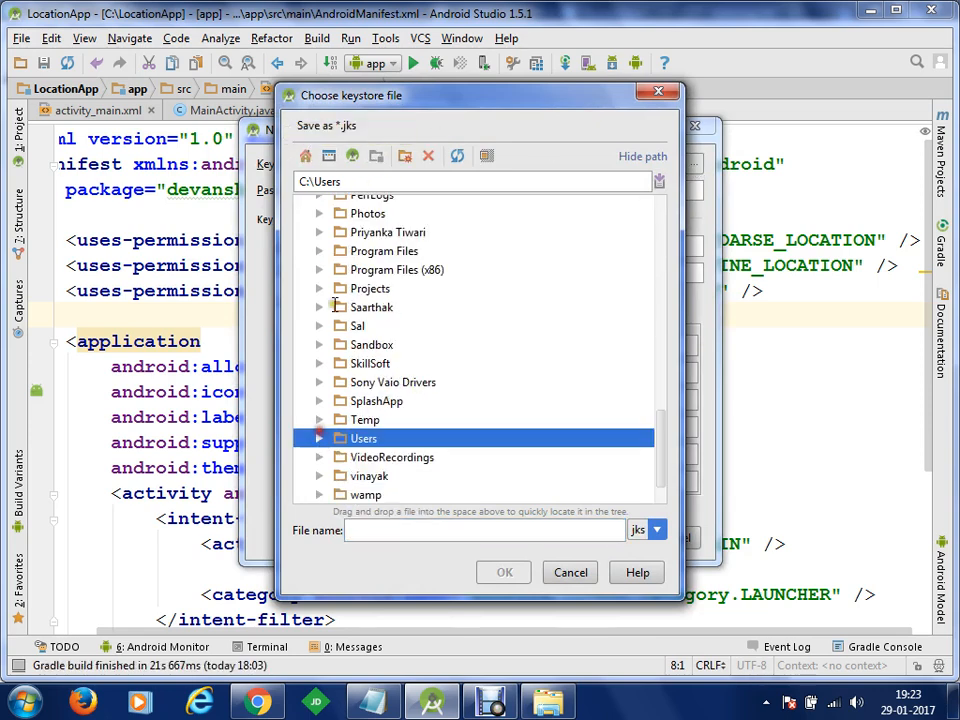
{"action": "left_click", "coordinate": [305, 157]}
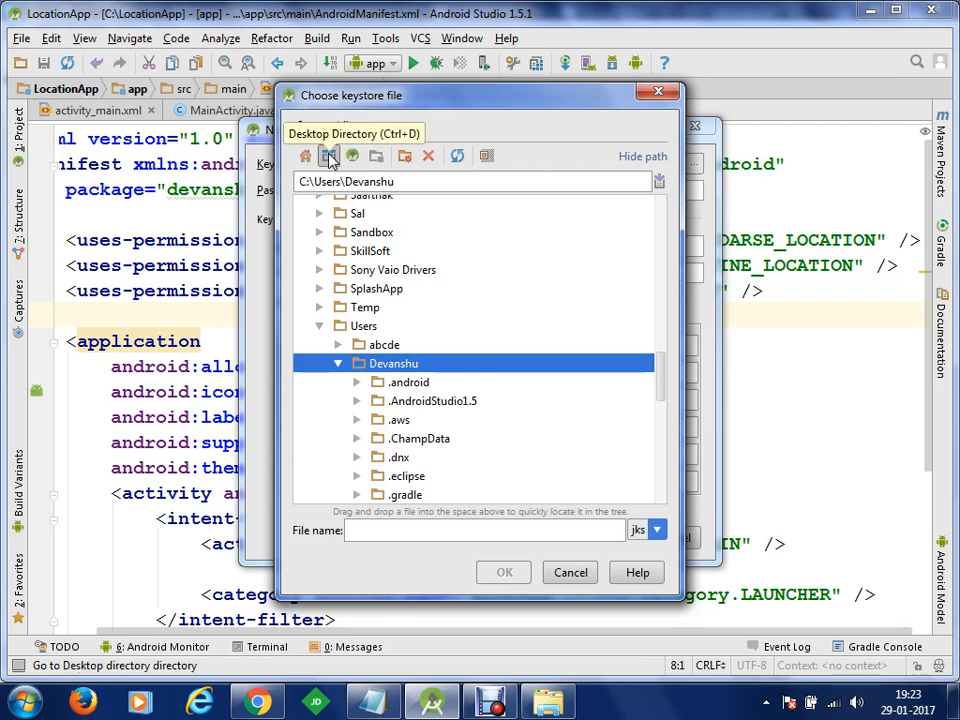
{"action": "left_click", "coordinate": [329, 158]}
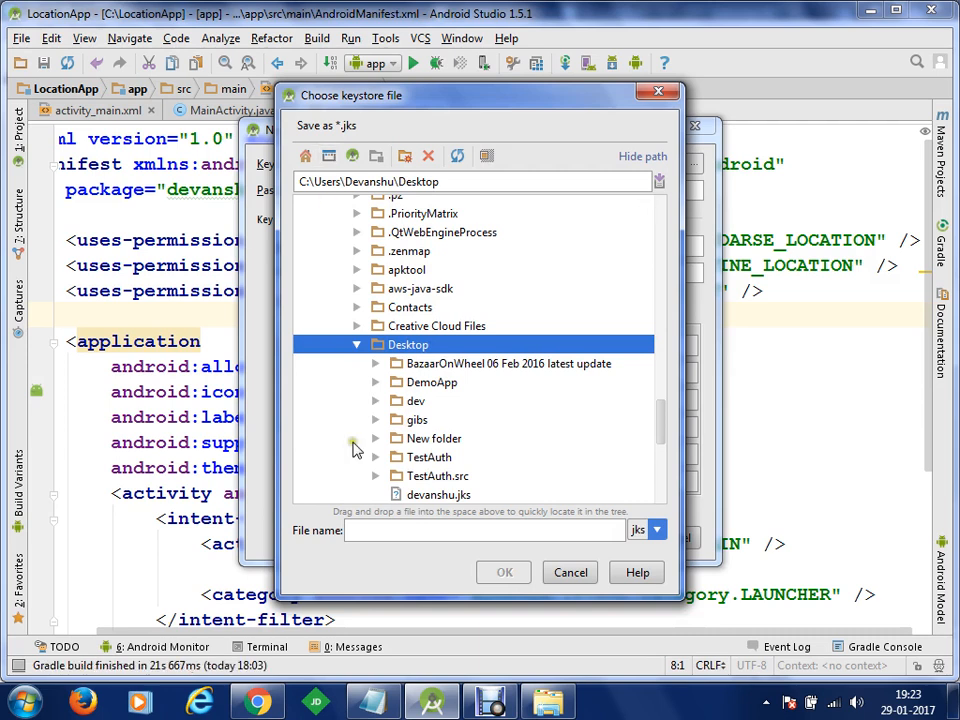
{"action": "left_click", "coordinate": [372, 530]}
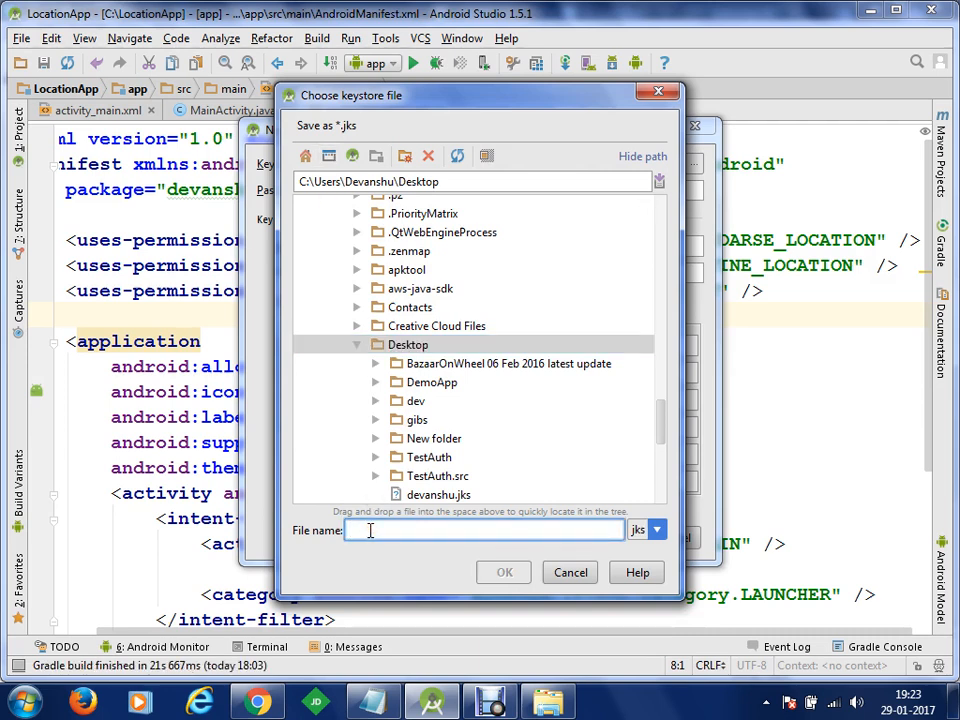
{"action": "type", "text": "Parimal"}
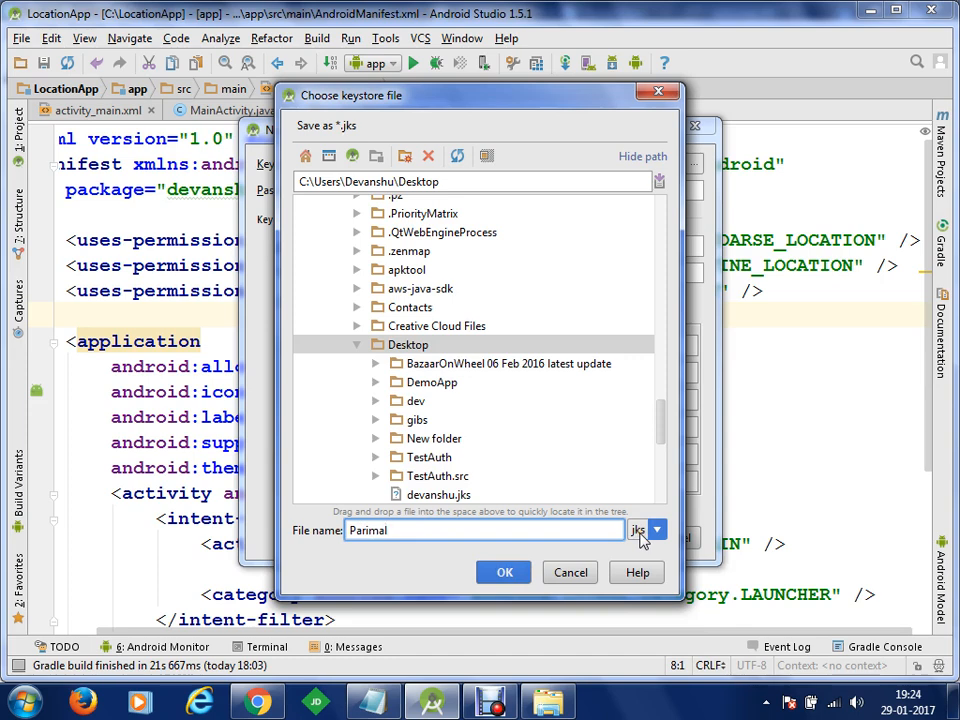
{"action": "left_click", "coordinate": [504, 572]}
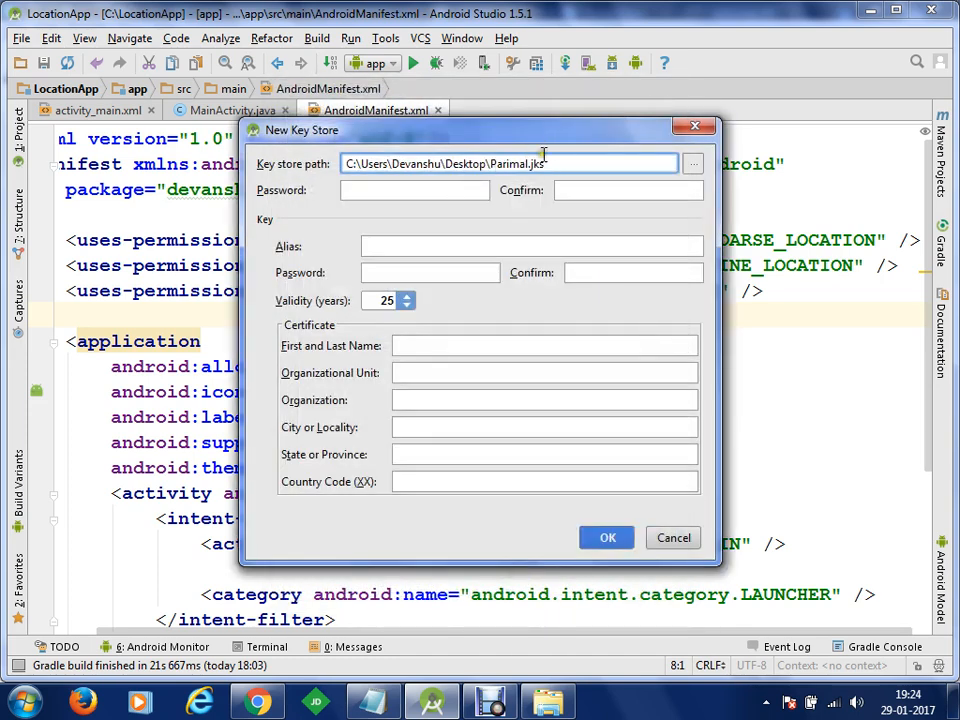
Enter and confirm the keystore password, then set key alias hackveda with its key password.
{"action": "left_click", "coordinate": [438, 190]}
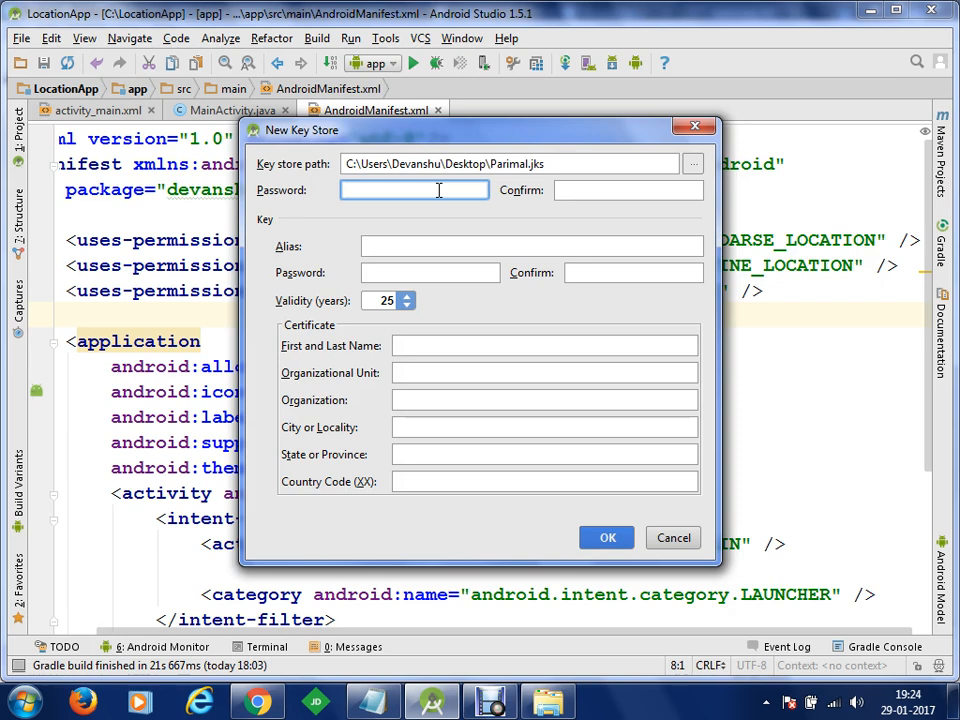
{"action": "type", "text": "•••••••••"}
{"action": "key", "text": "Tab"}
{"action": "type", "text": "••••••••••"}
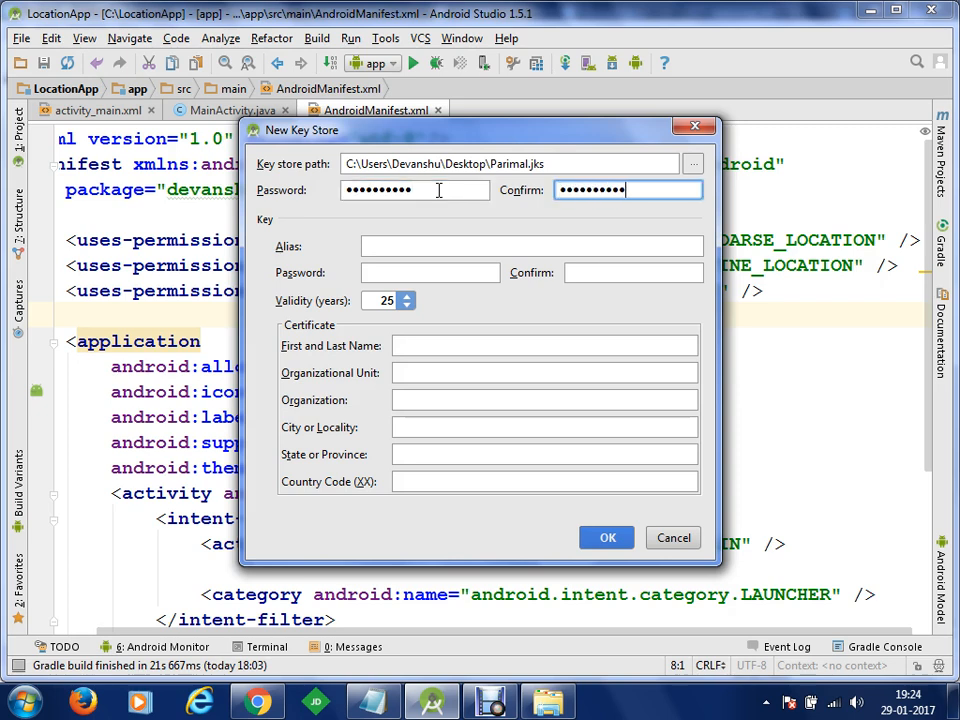
{"action": "left_click", "coordinate": [428, 248]}
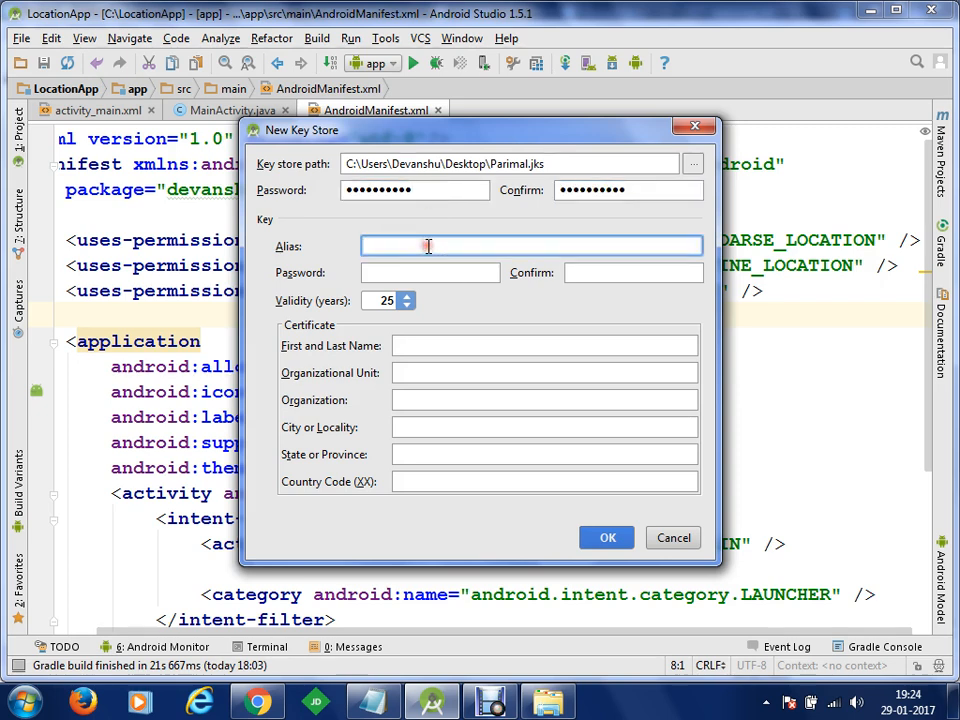
{"action": "type", "text": "hackveda"}
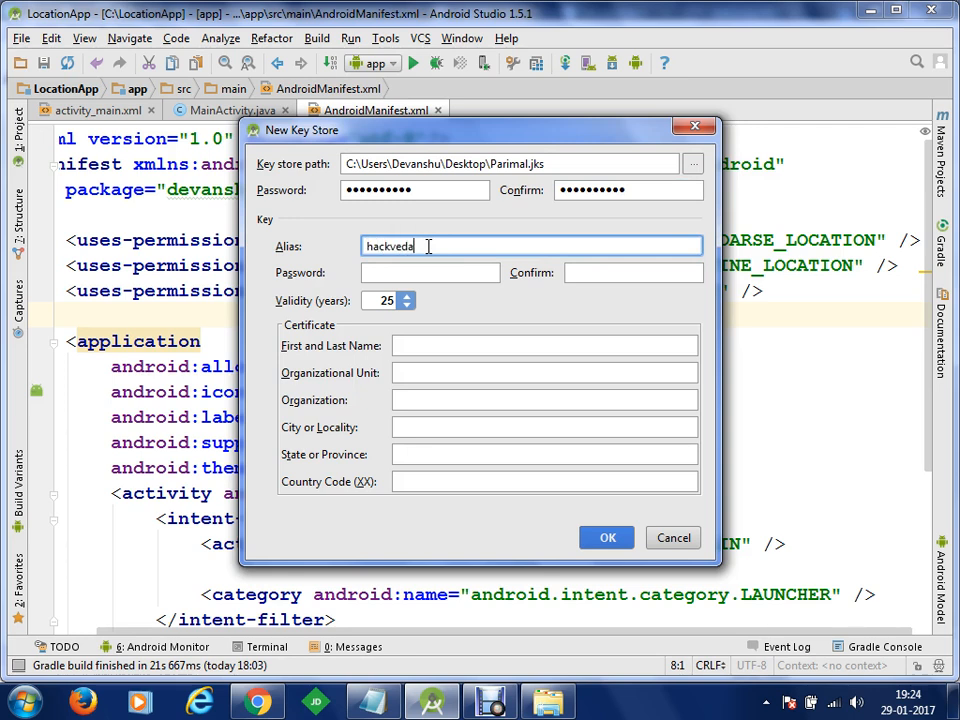
{"action": "key", "text": "Tab"}
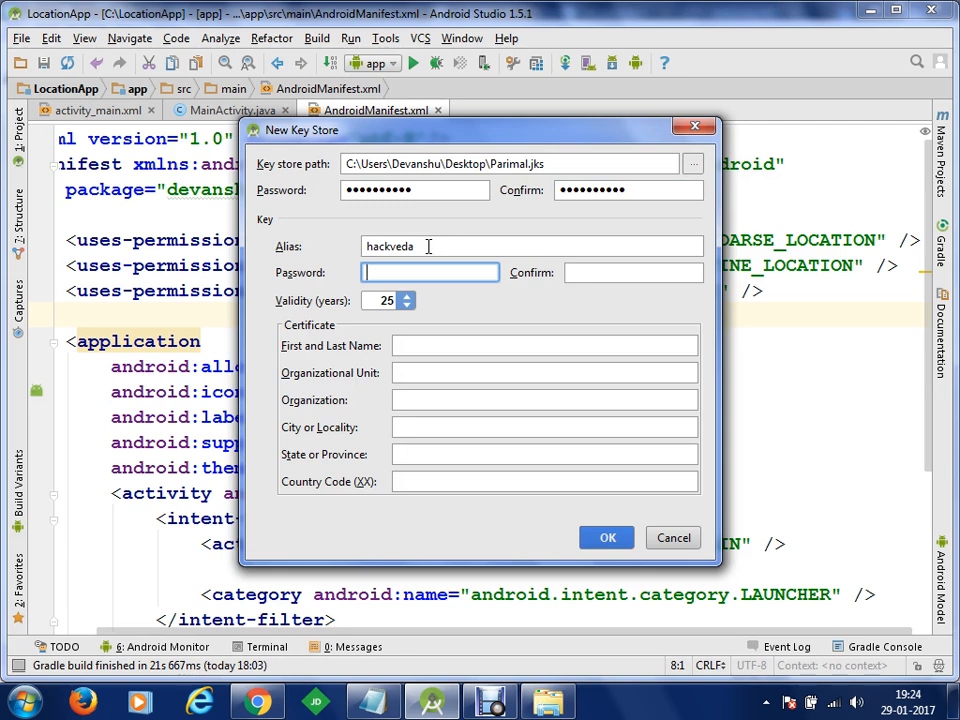
{"action": "type", "text": "••••••••"}
{"action": "key", "text": "Tab"}
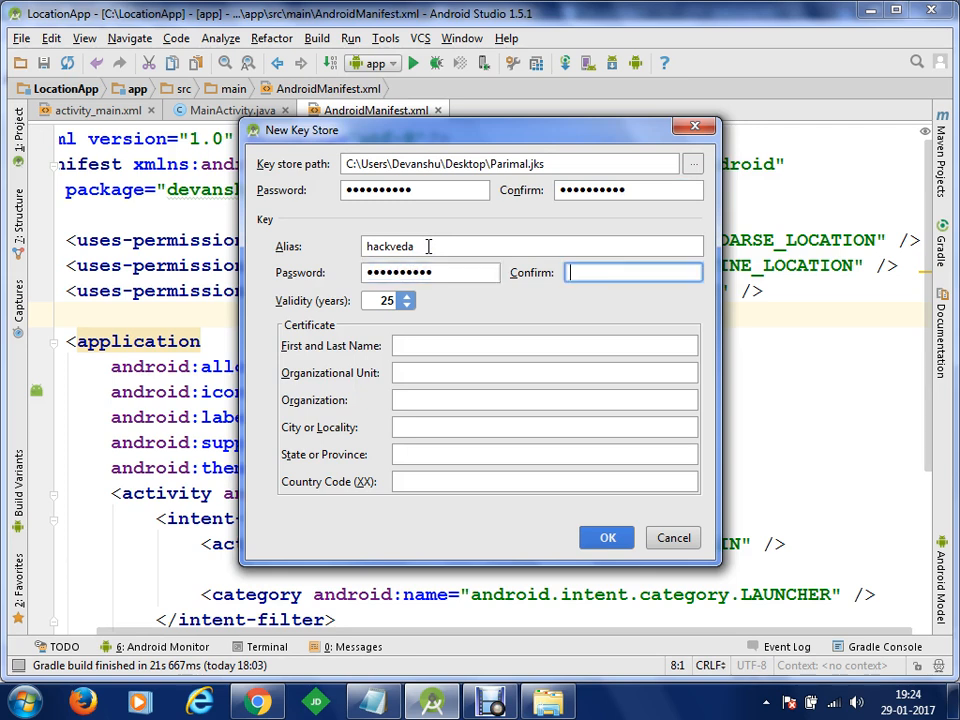
{"action": "type", "text": "••••••••"}
Enter the certificate owner's name, unit VMDD Technologies, organization Hackveda, Delhi, Delhi, country 91, and create the keystore.
{"action": "left_click", "coordinate": [411, 346]}
{"action": "type", "text": "Parimal Garg"}
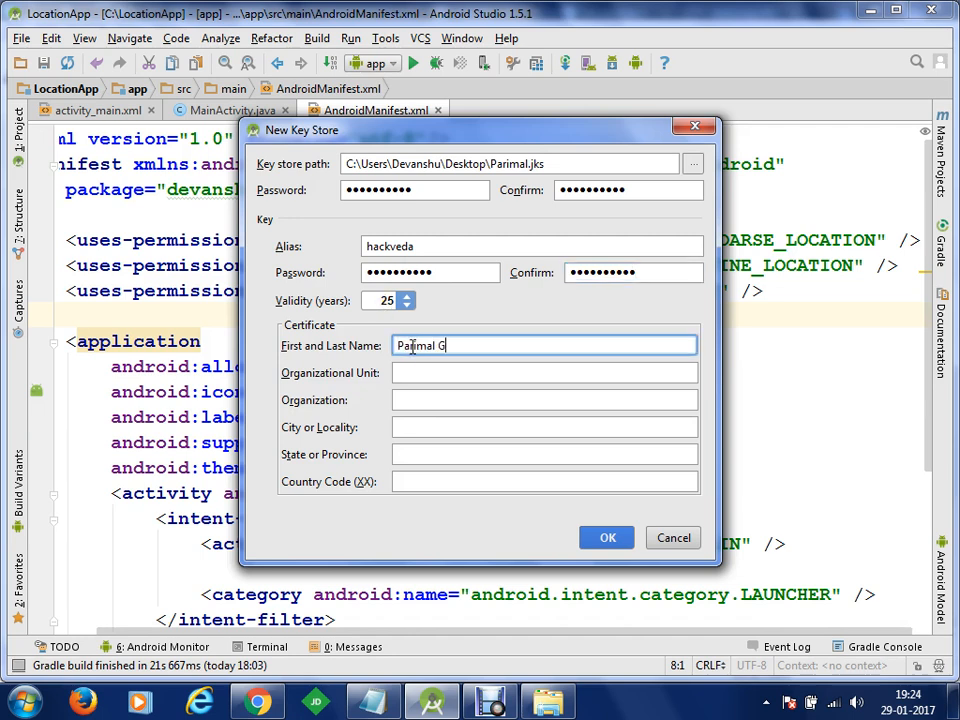
{"action": "key", "text": "Tab"}
{"action": "type", "text": "VMDD Technologies"}
{"action": "key", "text": "Tab"}
{"action": "type", "text": "Hackveda"}
{"action": "key", "text": "Tab"}
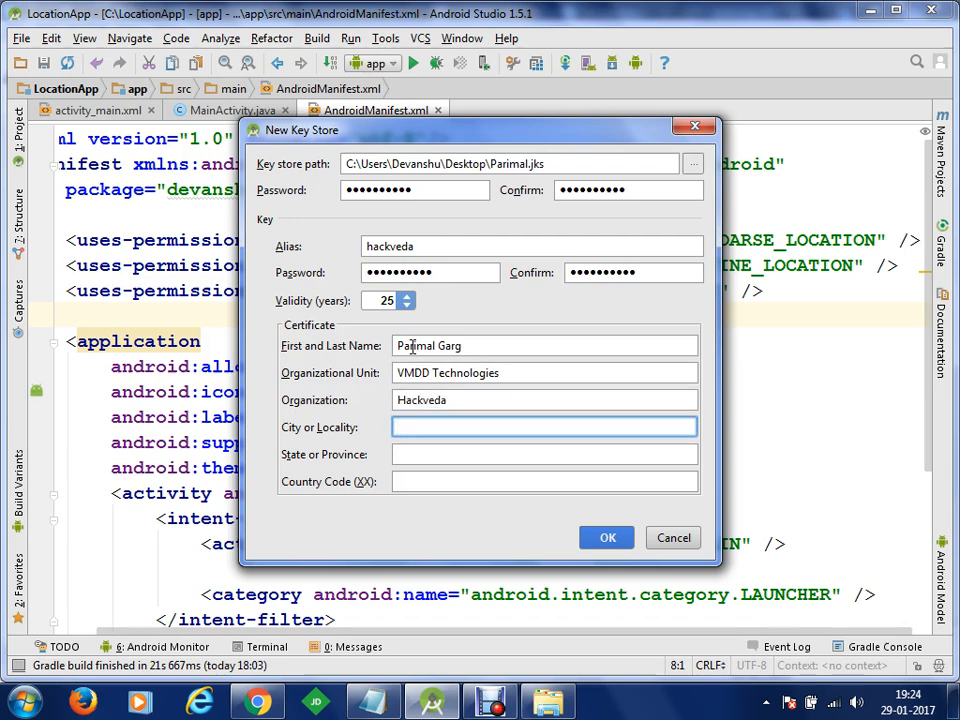
{"action": "type", "text": "Delhi"}
{"action": "key", "text": "Tab"}
{"action": "type", "text": "Delhi"}
{"action": "key", "text": "Tab"}
{"action": "type", "text": "91"}
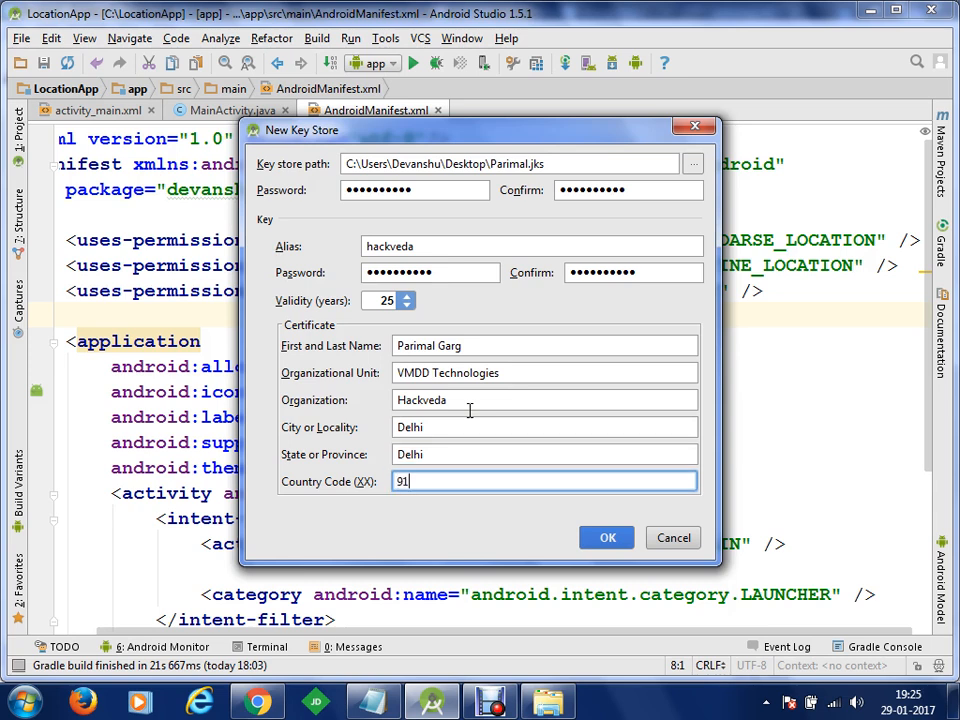
{"action": "left_click", "coordinate": [612, 539]}
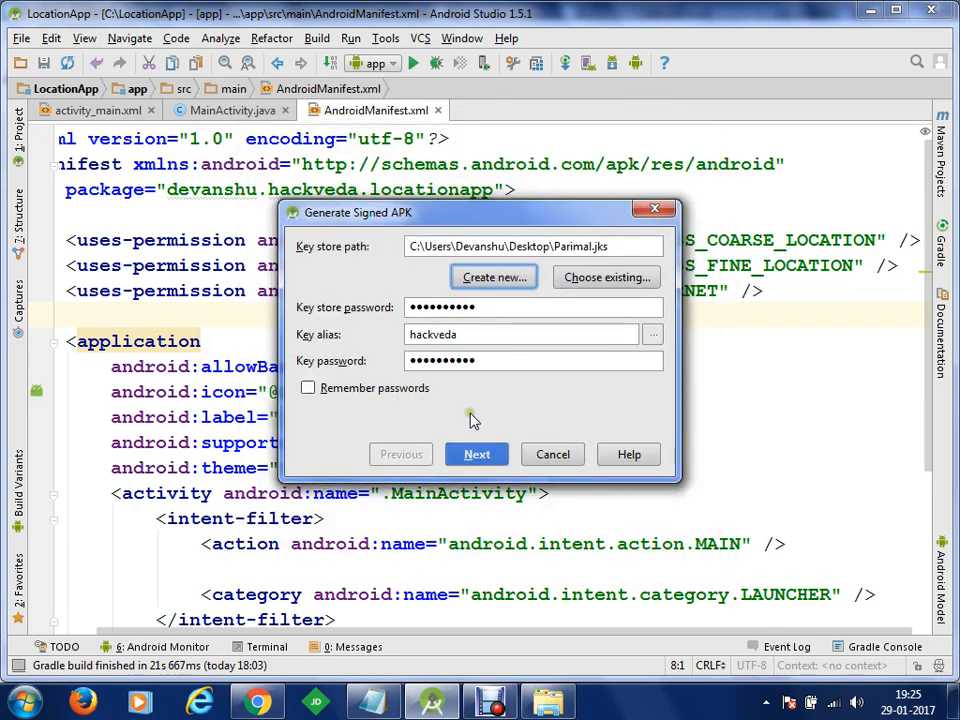
Advance to the next wizard page and unlock saved passwords with the master password.
{"action": "left_click", "coordinate": [474, 456]}
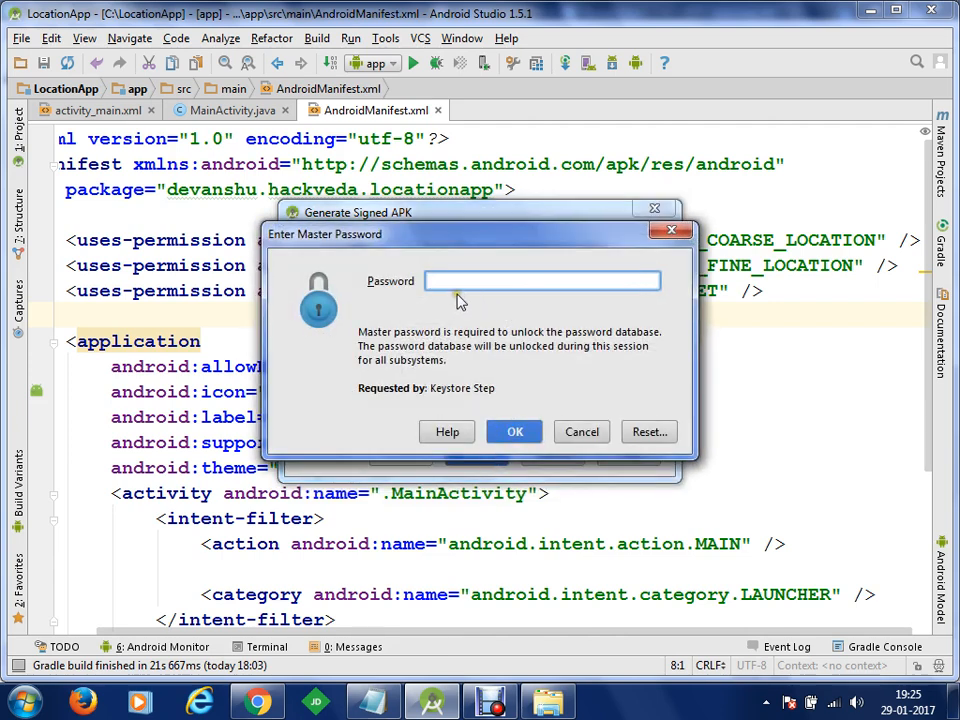
{"action": "type", "text": "•••••••••"}
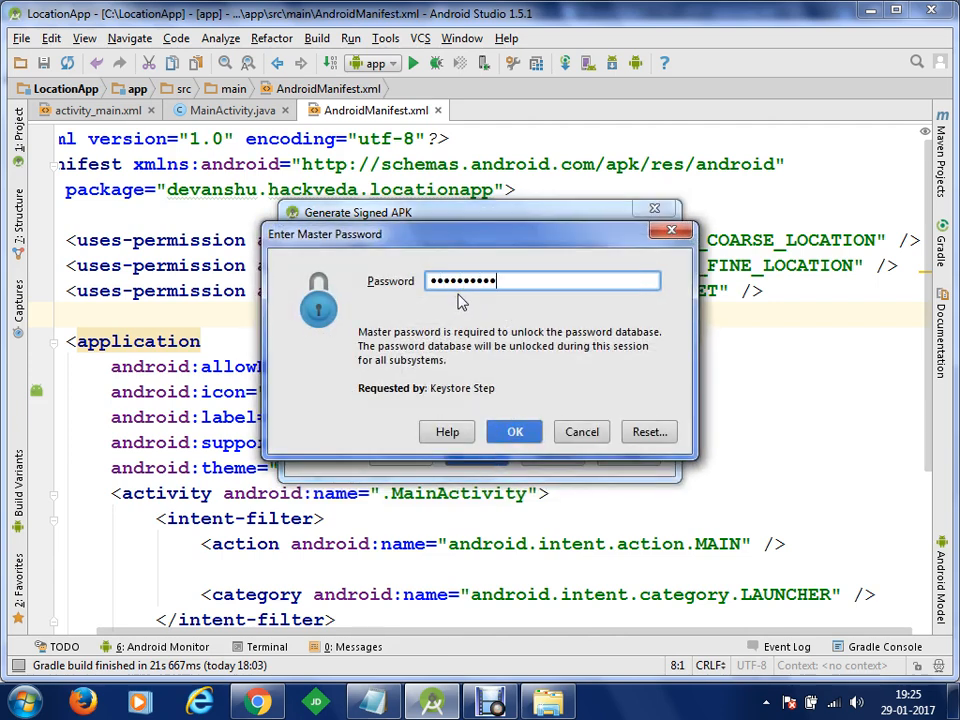
{"action": "left_click", "coordinate": [514, 431]}
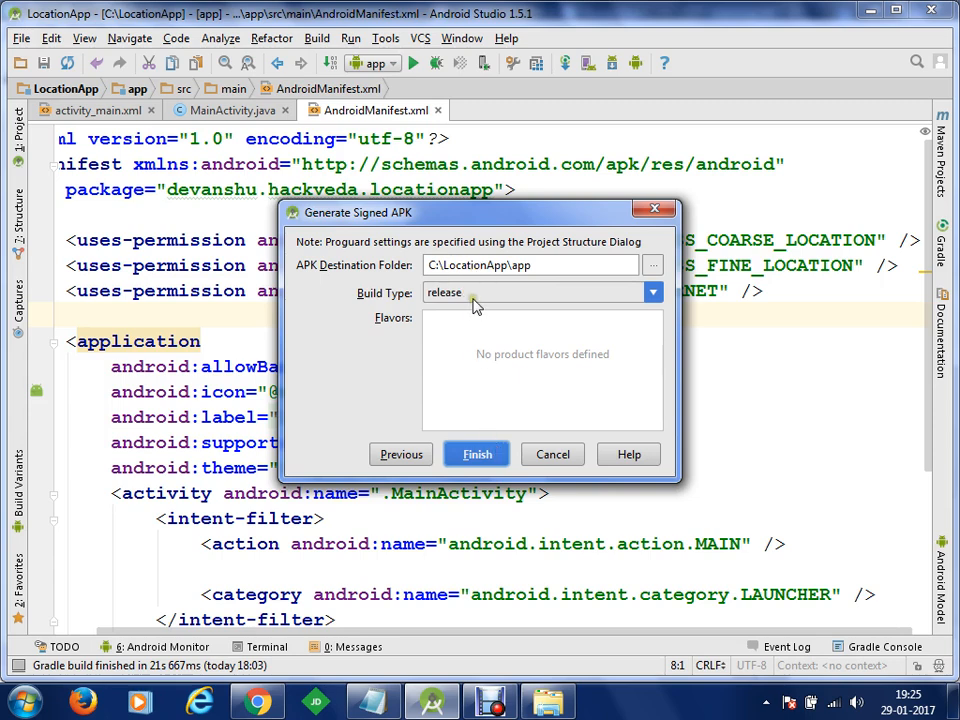
Build the signed release APK and confirm 'APK(s) generated successfully' in the Event Log.
{"action": "left_click", "coordinate": [476, 456]}
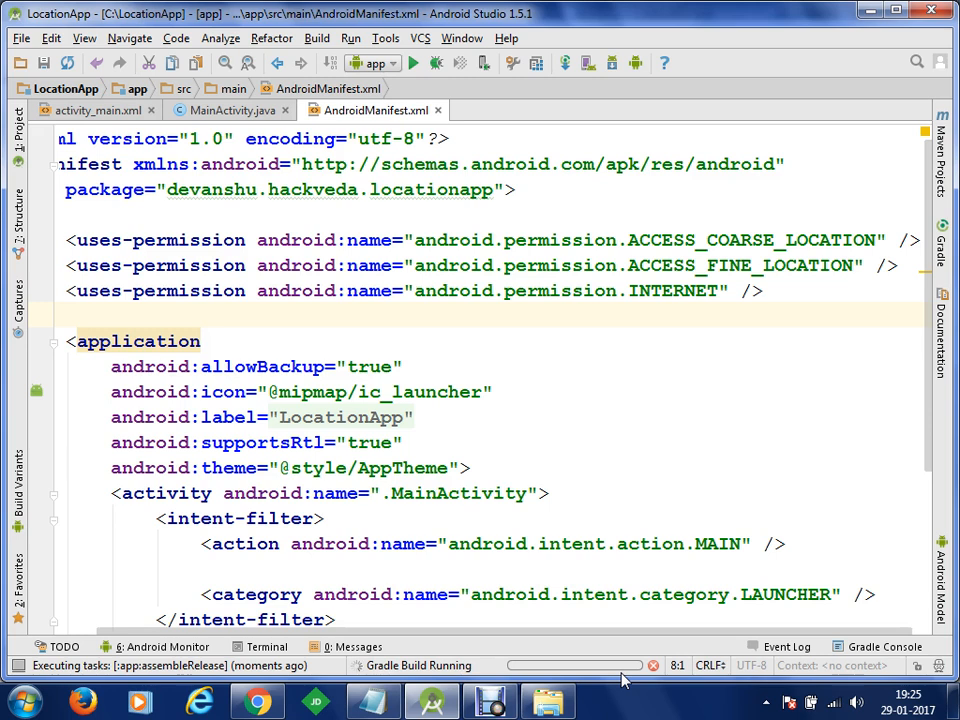
{"action": "left_click", "coordinate": [449, 674]}
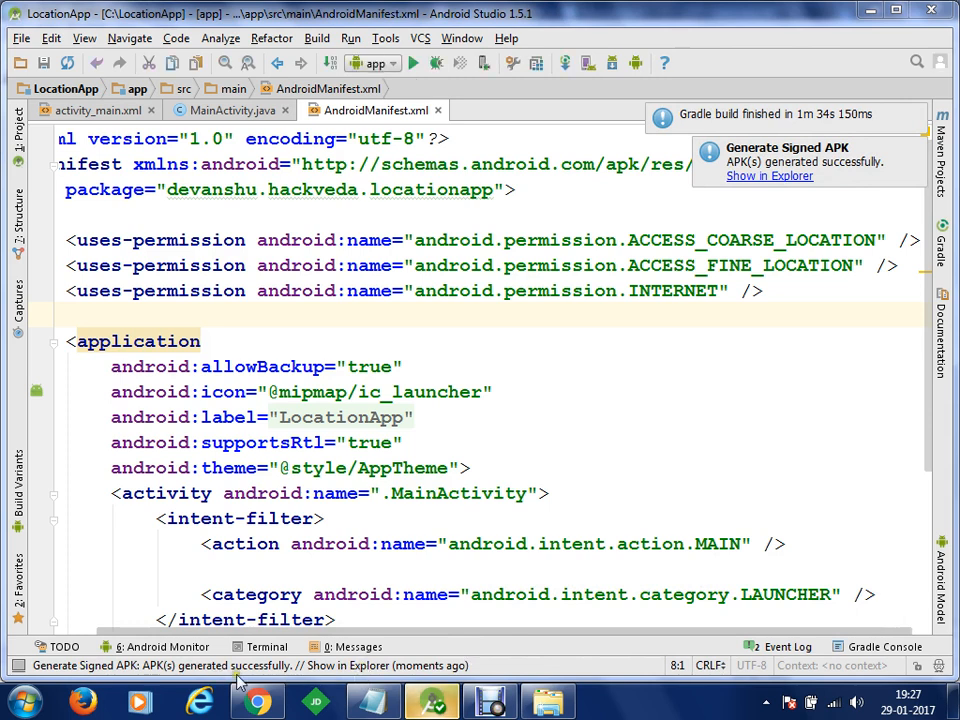
{"action": "left_click", "coordinate": [360, 672]}
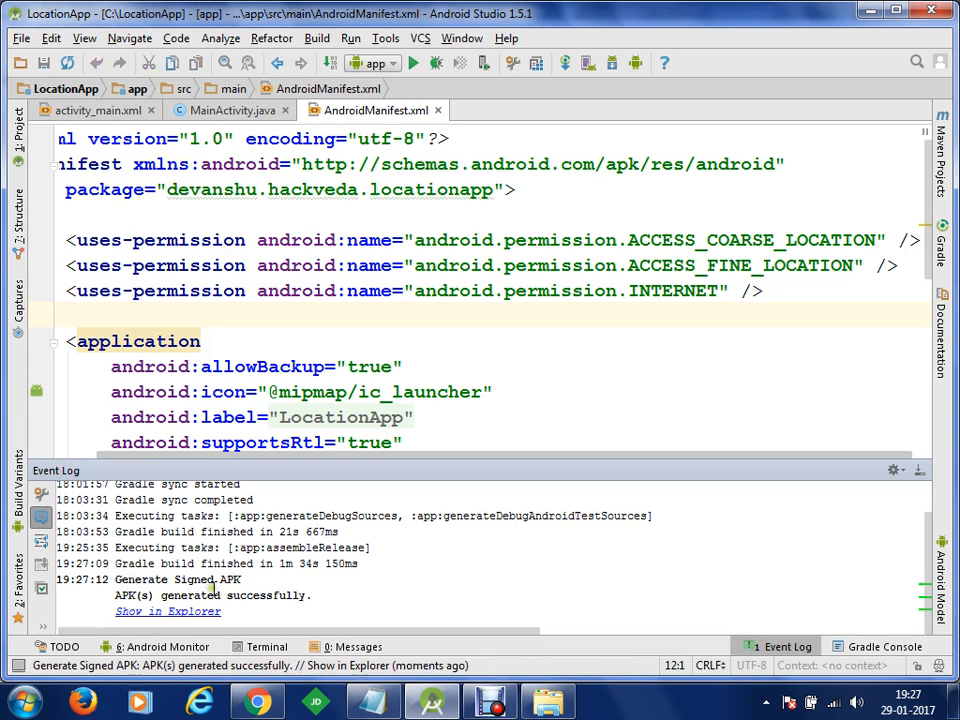
Show app-release.apk in Explorer and rename it to locationapp.apk.
{"action": "left_click", "coordinate": [190, 616]}
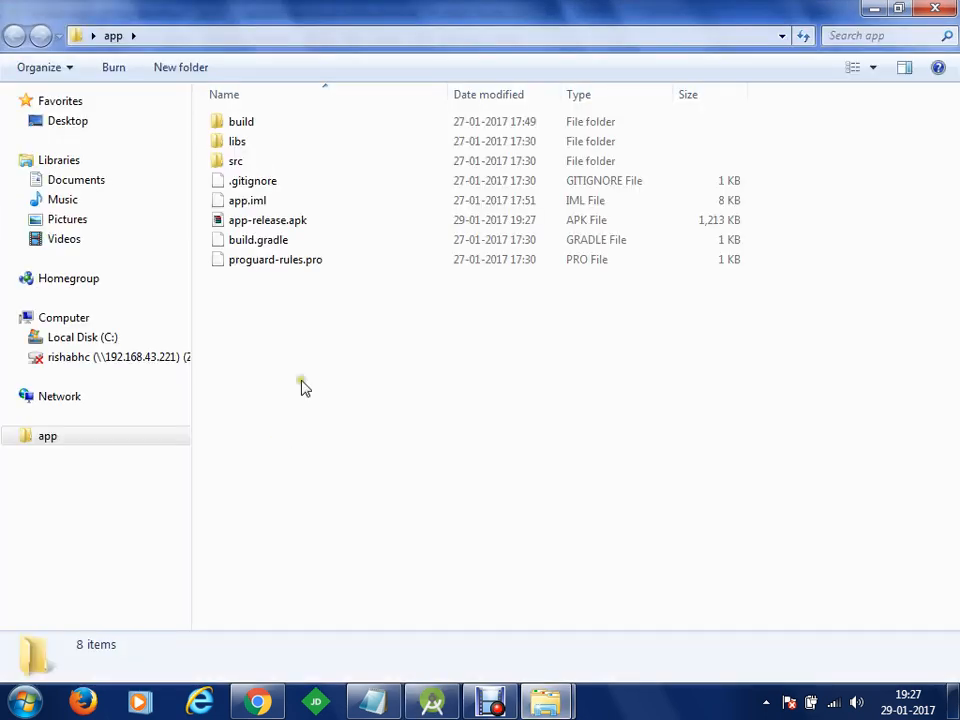
{"action": "left_click", "coordinate": [310, 226]}
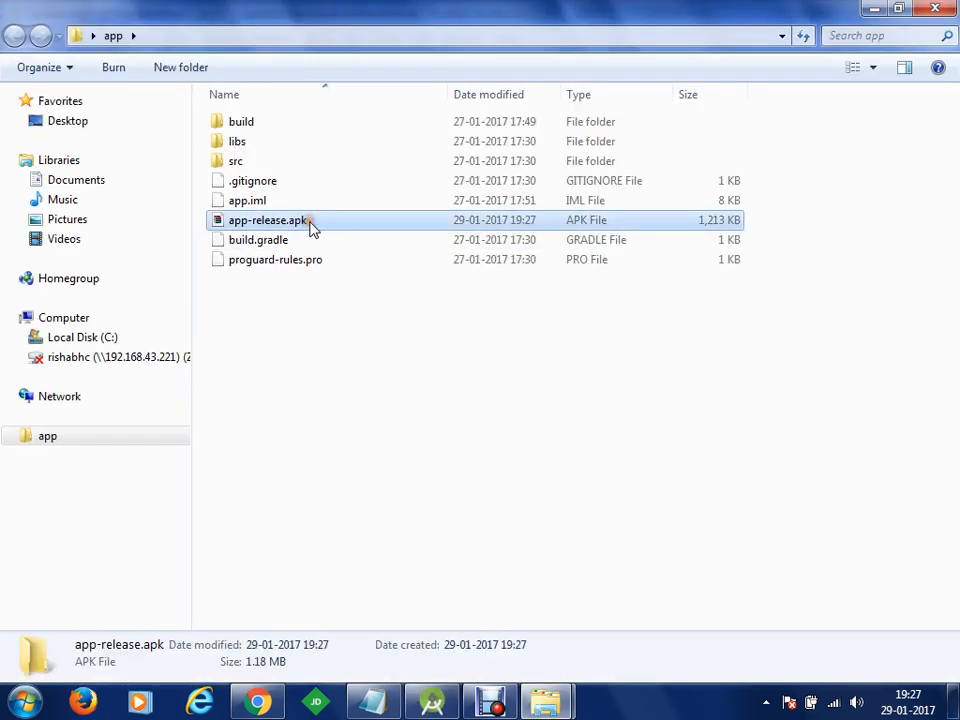
{"action": "left_click", "coordinate": [285, 36]}
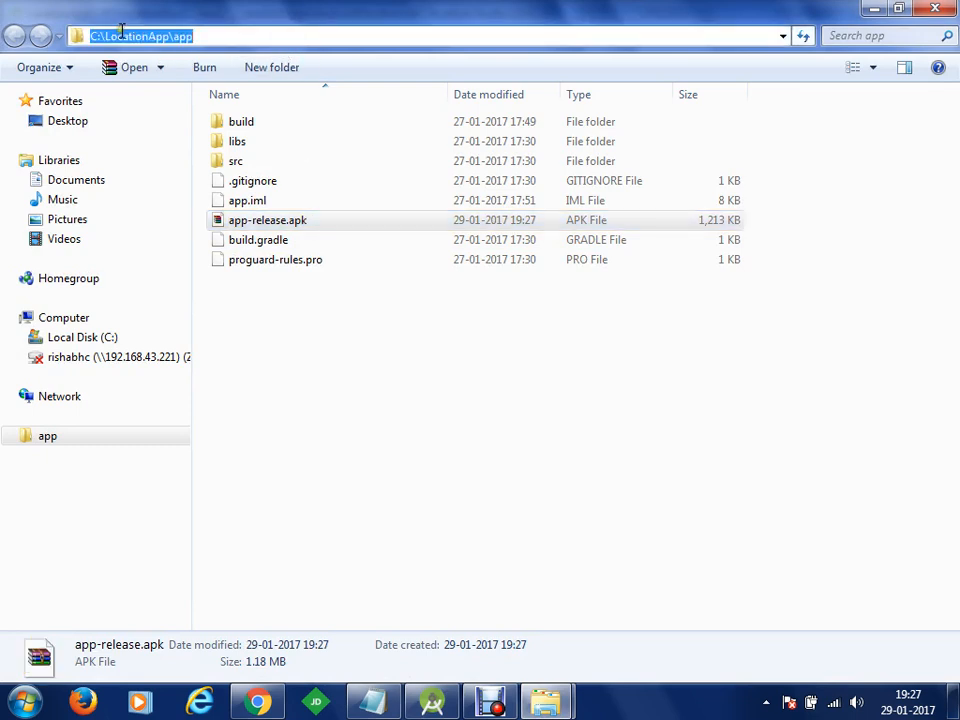
{"action": "left_click", "coordinate": [277, 332]}
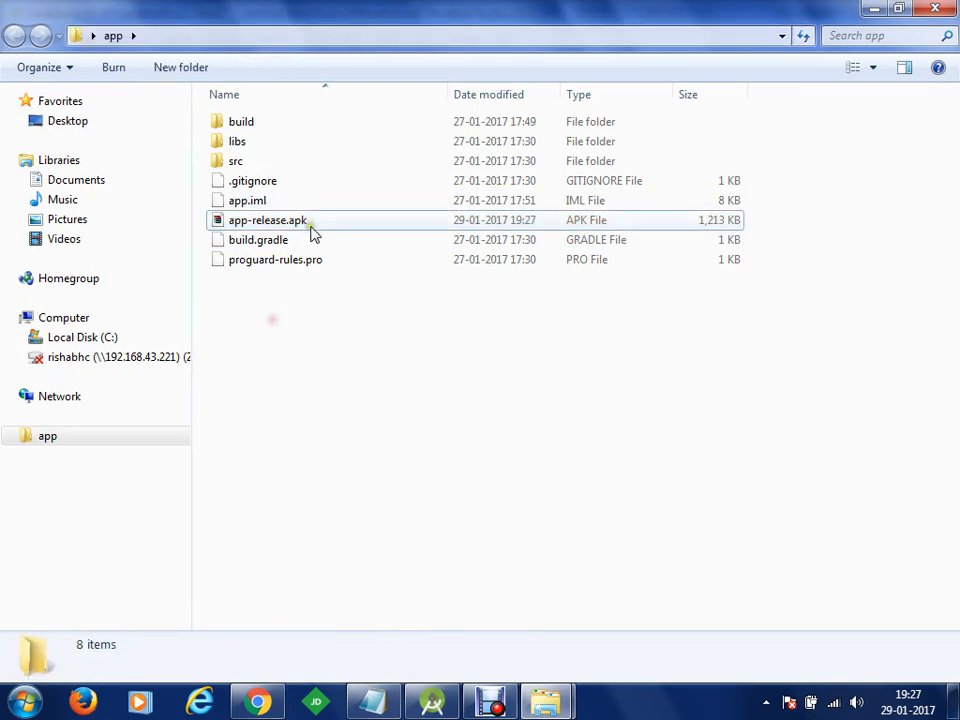
{"action": "left_click", "coordinate": [312, 228]}
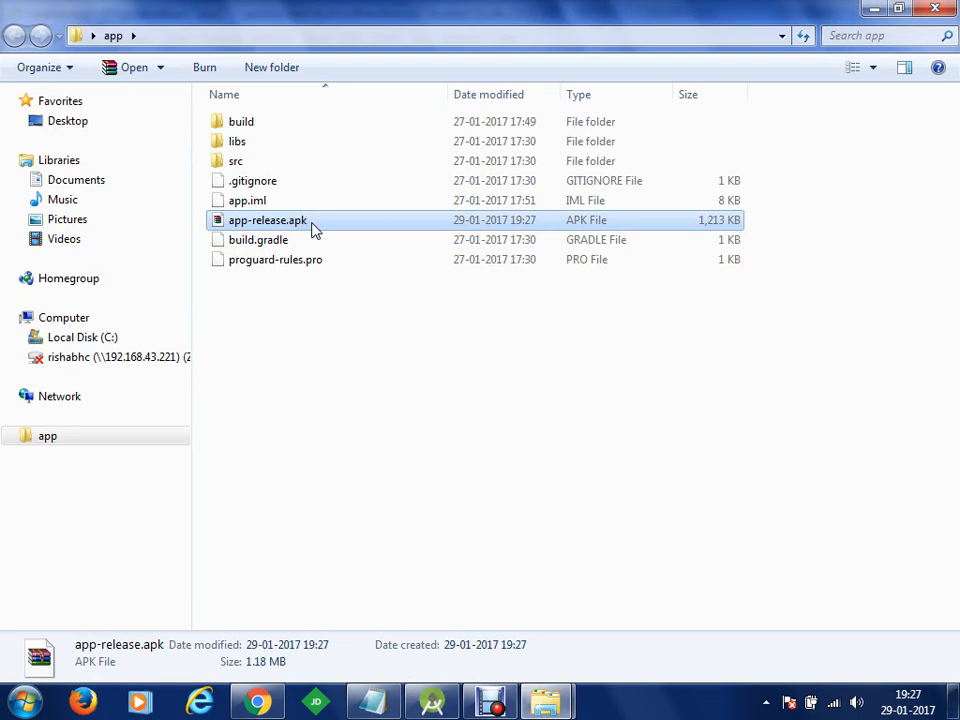
{"action": "right_click", "coordinate": [312, 228]}
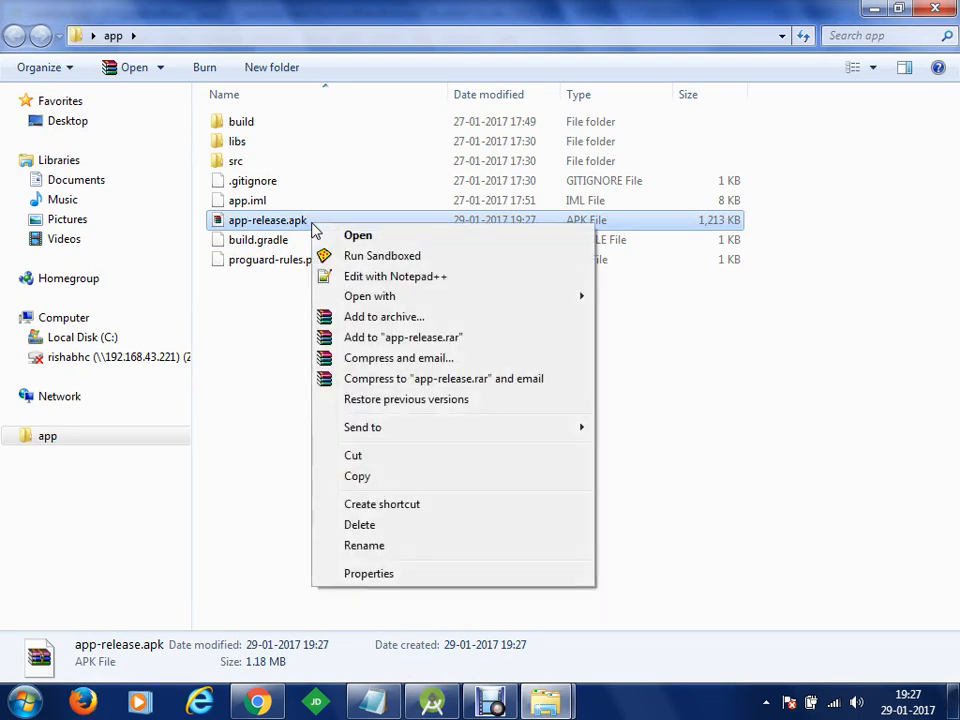
{"action": "left_click", "coordinate": [364, 553]}
{"action": "type", "text": "locationapp"}
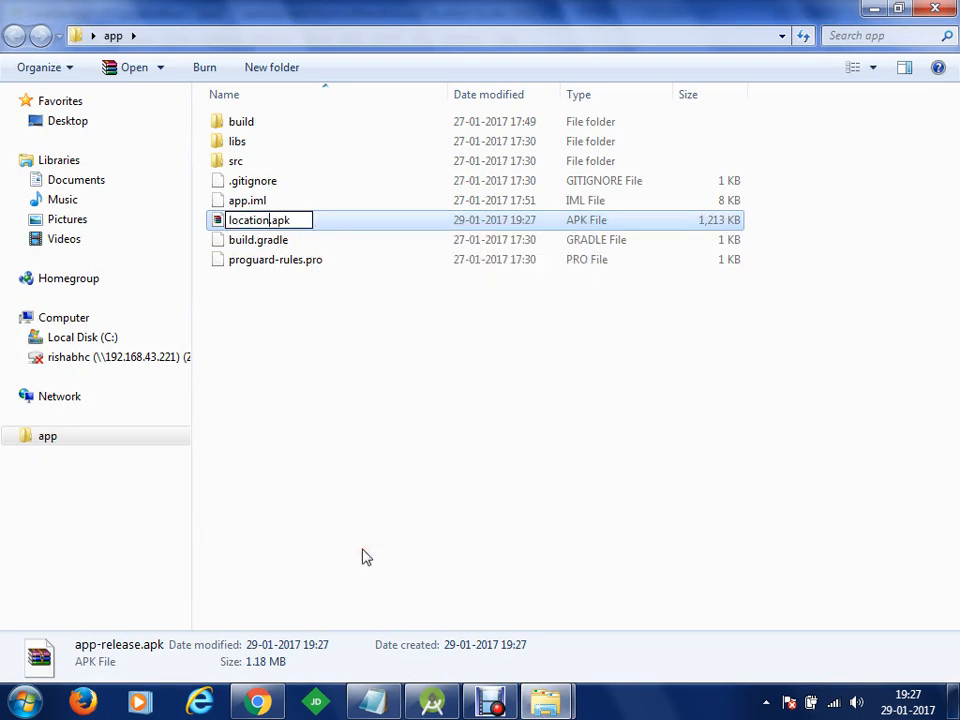
{"action": "key", "text": "Return"}
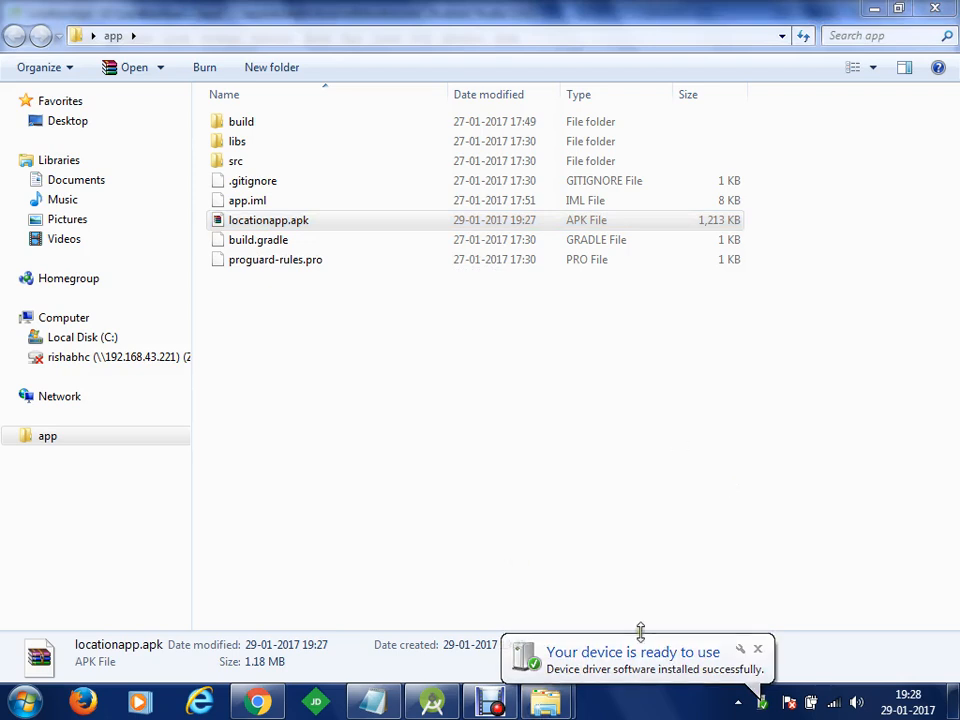
Dismiss the device notification and open the Micromax A092 phone from Computer.
{"action": "left_click", "coordinate": [758, 651]}
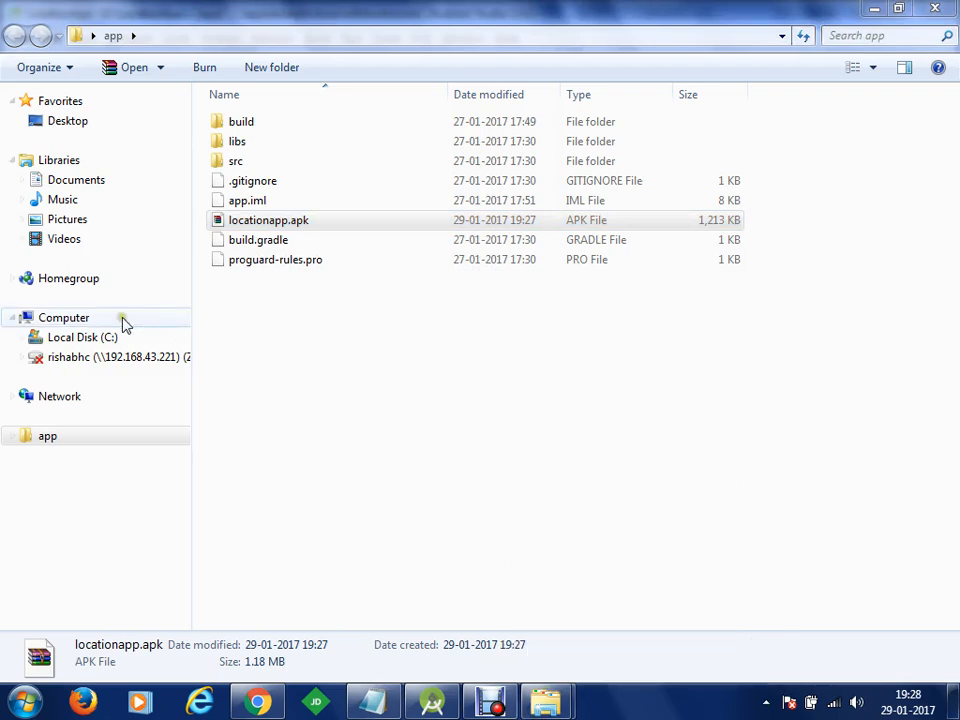
{"action": "left_click", "coordinate": [54, 442]}
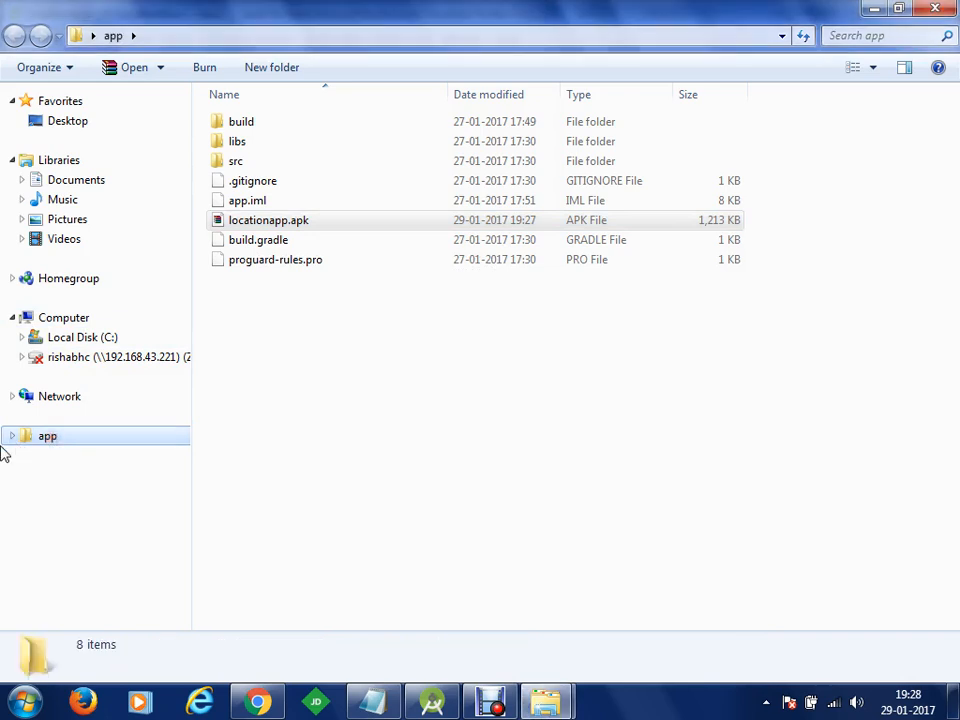
{"action": "left_click", "coordinate": [12, 437]}
{"action": "left_click", "coordinate": [12, 437]}
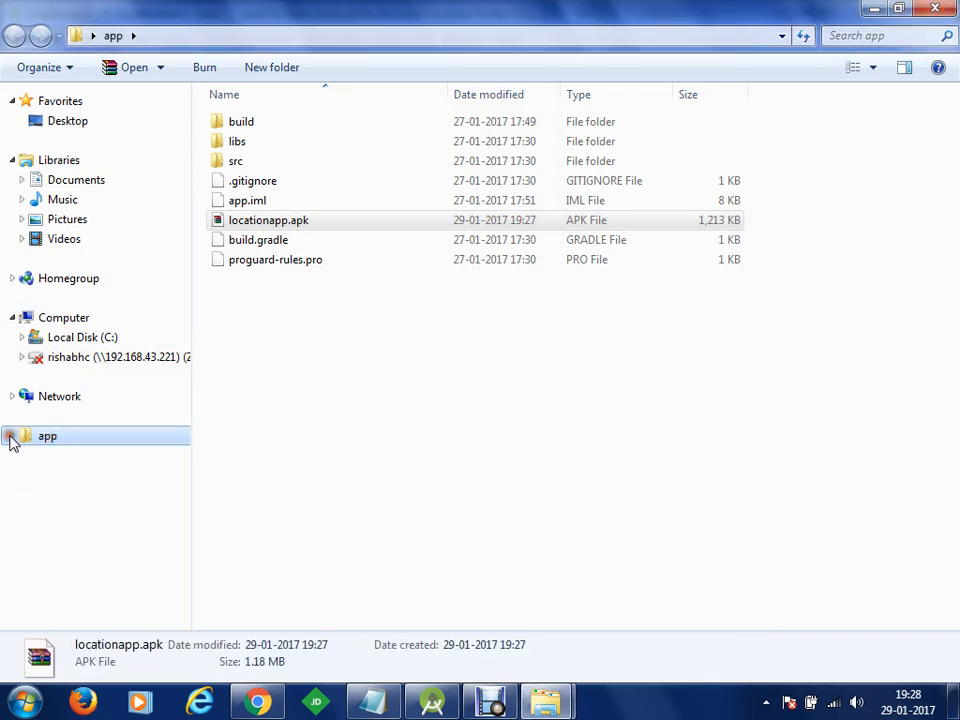
{"action": "left_click", "coordinate": [64, 318]}
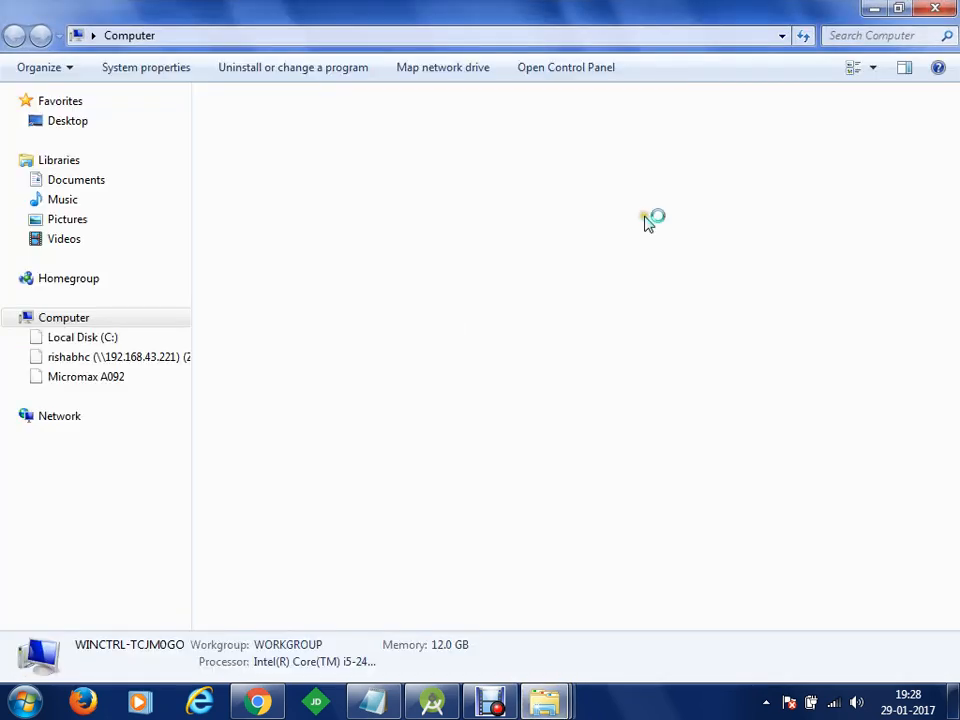
{"action": "left_click", "coordinate": [107, 385]}
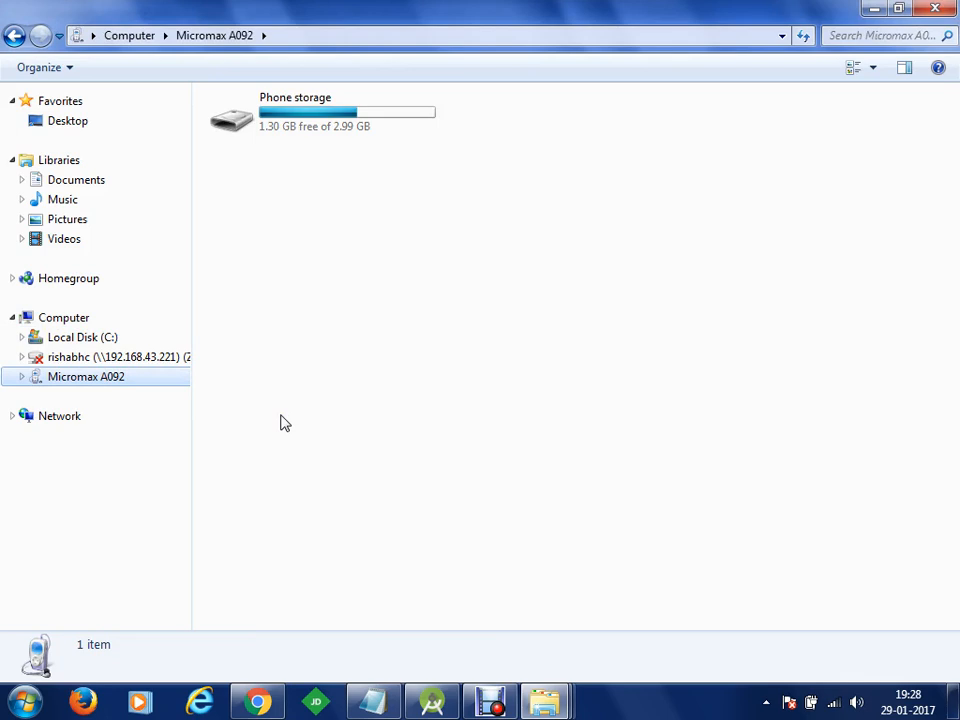
Copy locationapp.apk from the app folder.
{"action": "mouse_move", "coordinate": [565, 690]}
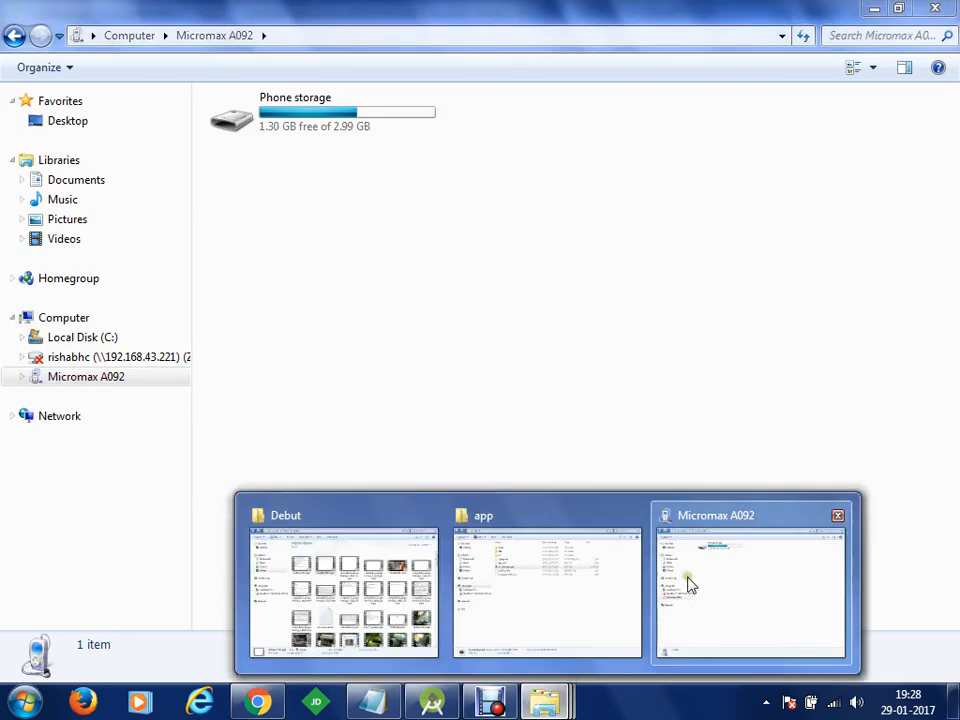
{"action": "left_click", "coordinate": [519, 572]}
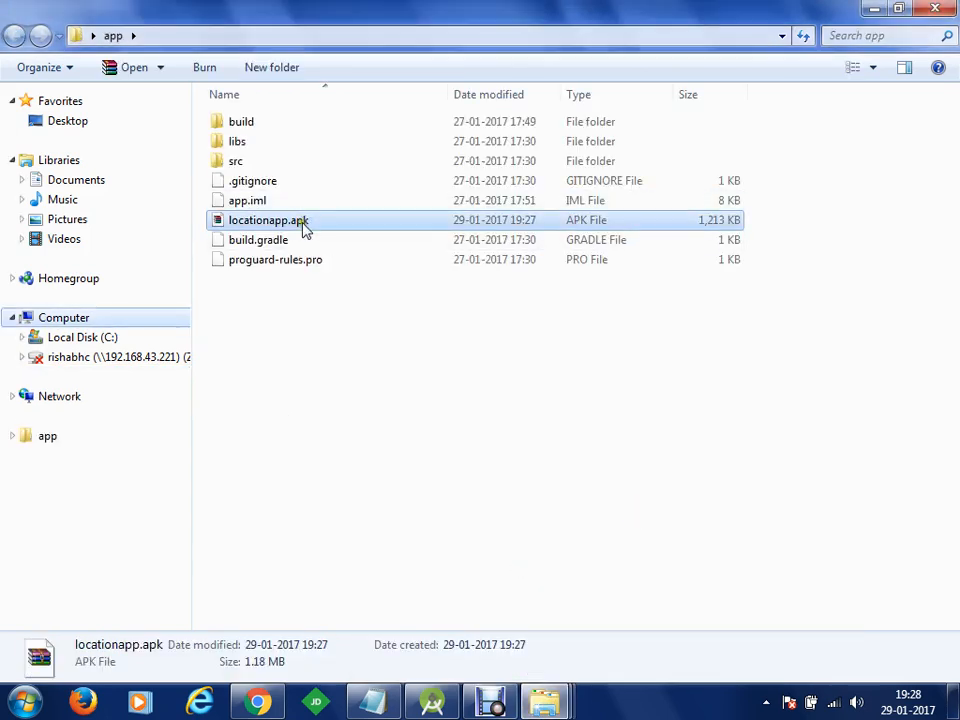
{"action": "right_click", "coordinate": [305, 229]}
{"action": "left_click", "coordinate": [360, 477]}
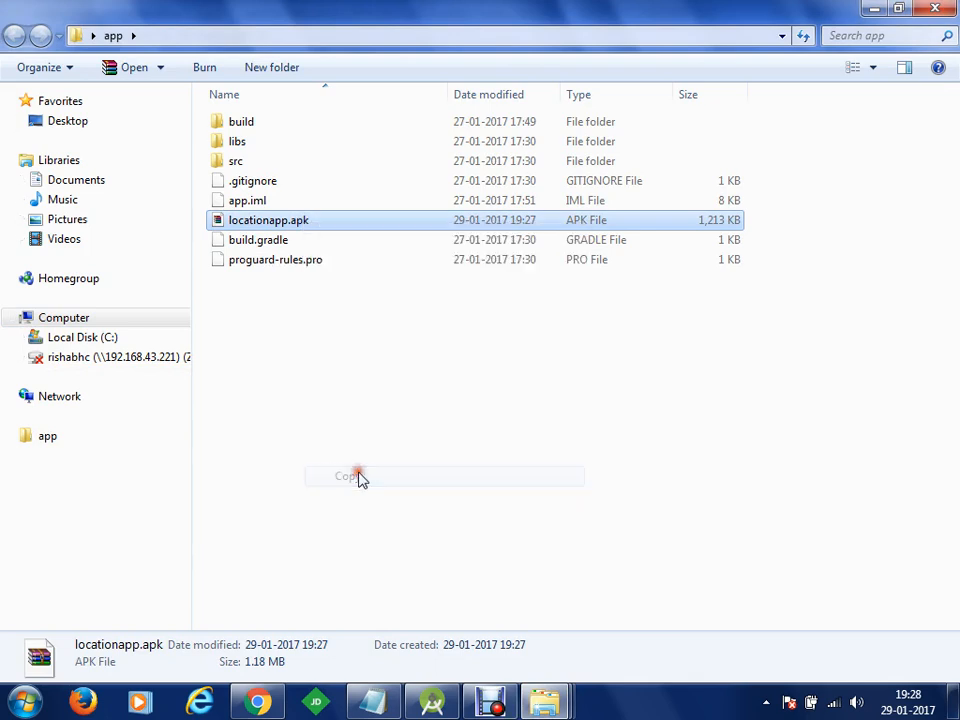
Place the copy into the phone's Phone storage, then close that window.
{"action": "mouse_move", "coordinate": [548, 708]}
{"action": "left_click", "coordinate": [746, 606]}
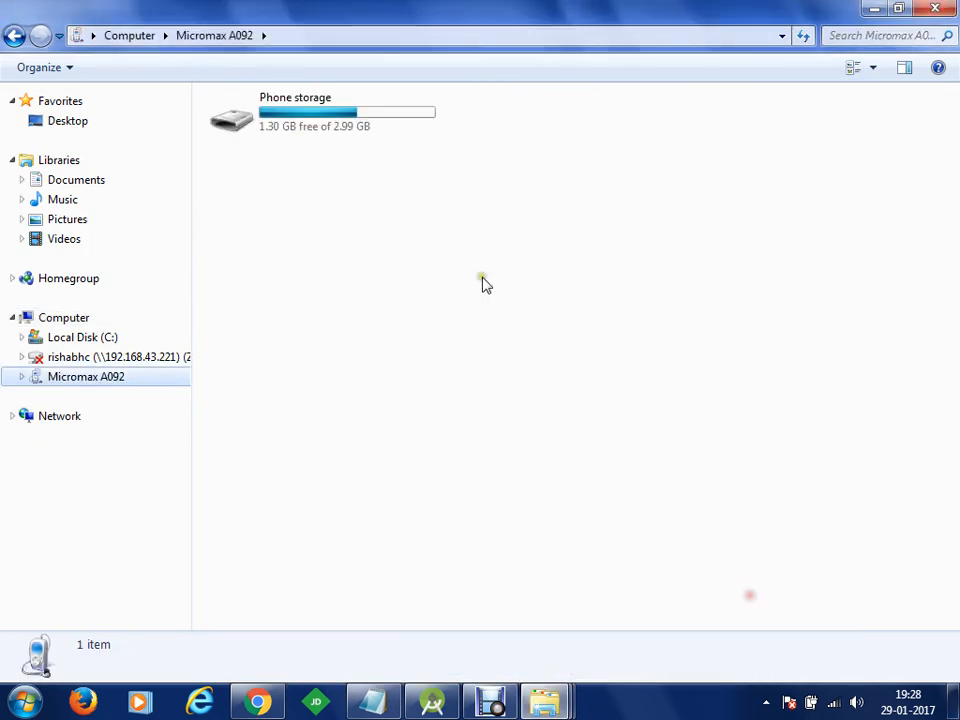
{"action": "double_click", "coordinate": [348, 134]}
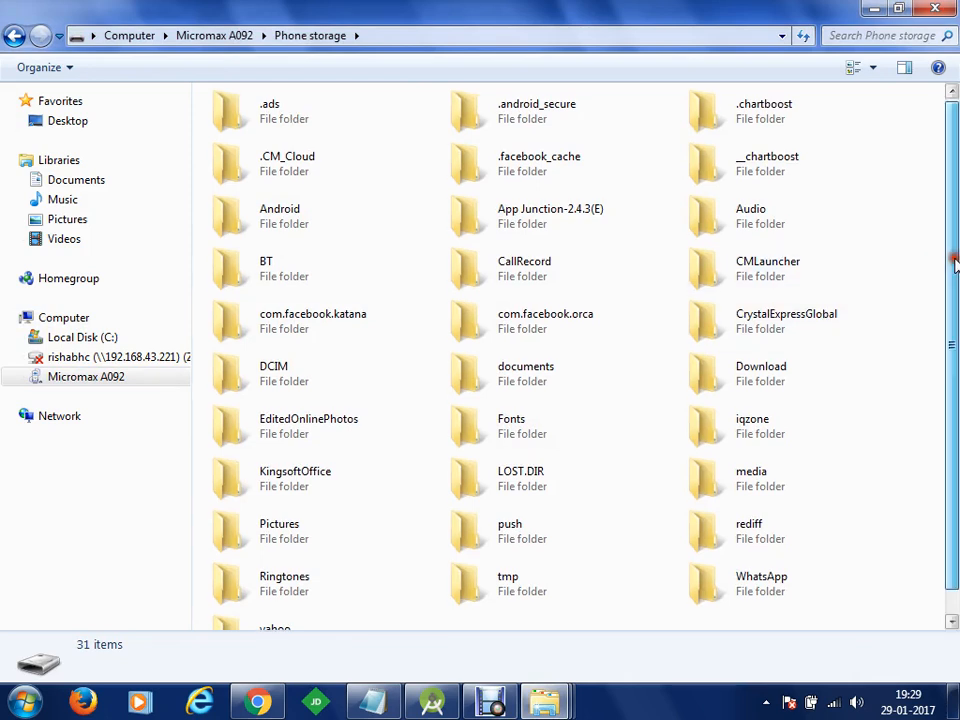
{"action": "left_click_drag", "start_coordinate": [955, 262], "coordinate": [954, 375]}
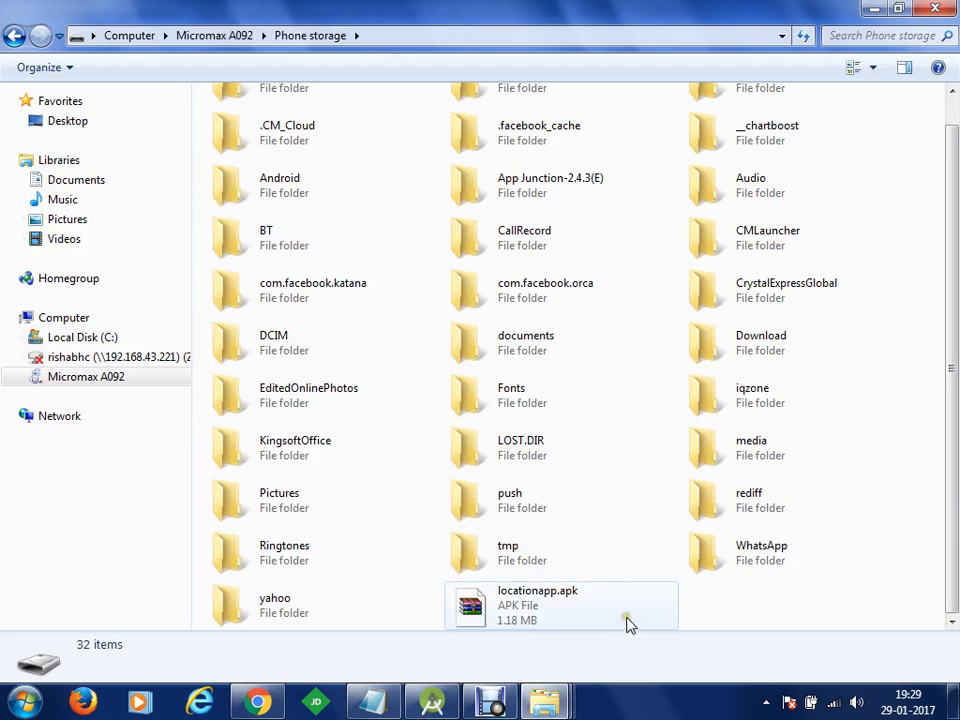
{"action": "left_click", "coordinate": [948, 9]}
{"action": "left_click", "coordinate": [581, 398]}
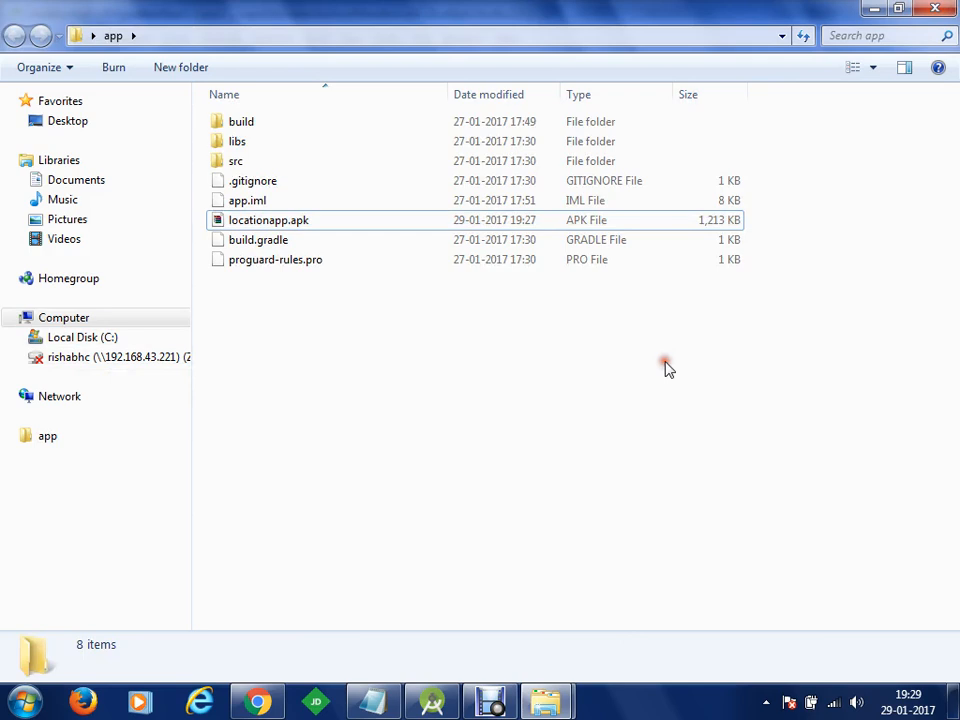